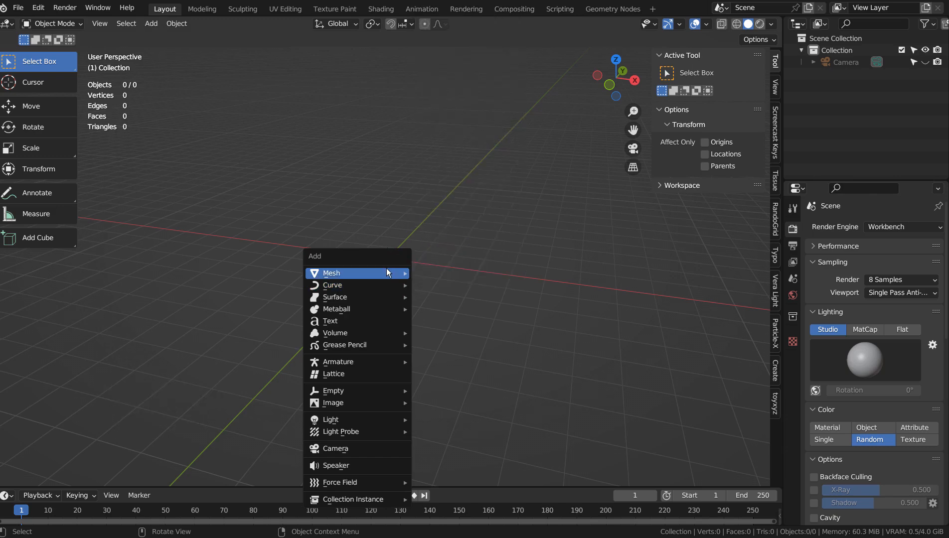
Add a mesh circle, squeeze it along X into a narrow ellipse in top view, and enlarge it by about 5.411.
mouse_move(457, 4)
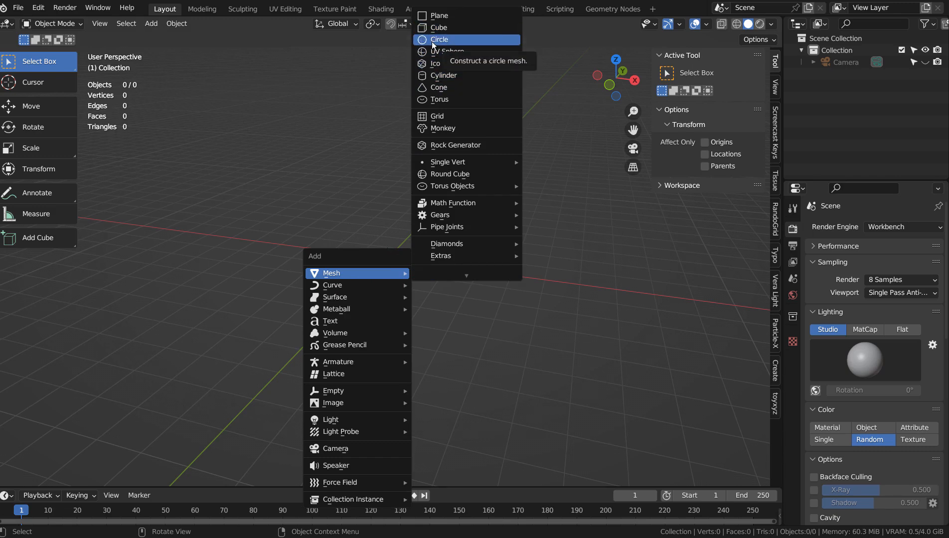
left_click(454, 39)
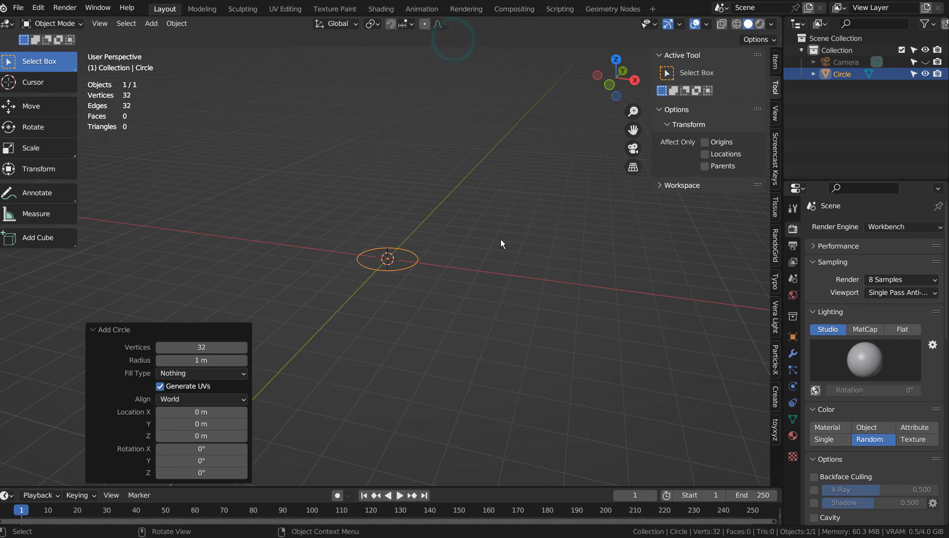
key("KP_7")
key("s")
key("x")
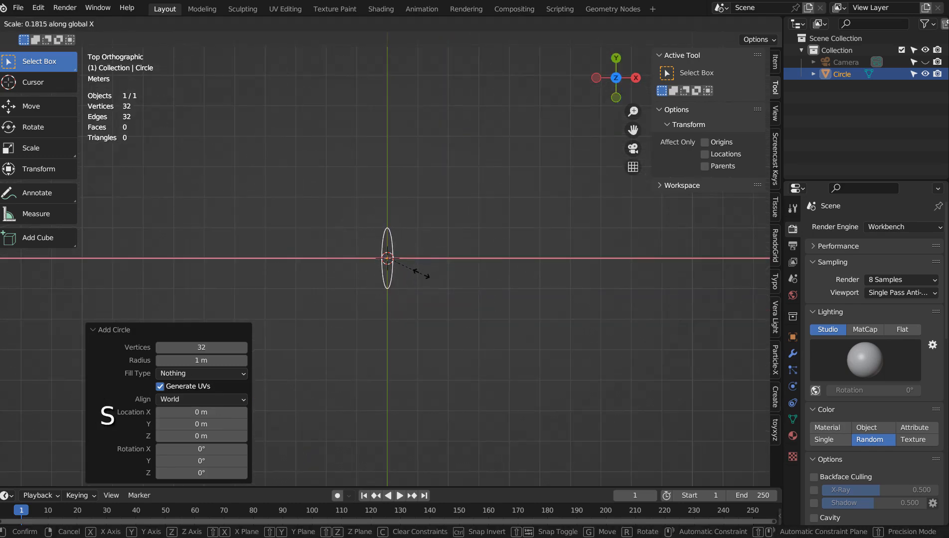
left_click(412, 272)
key("s")
left_click(548, 257)
Align the camera to an oblique view of the ellipse and move it back so the shape sits well inside the frame.
key("KP_0")
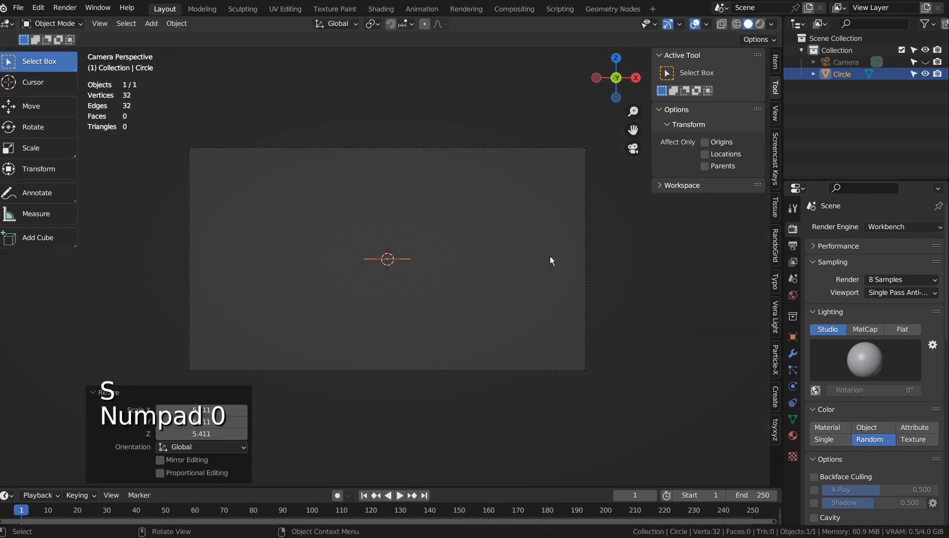
key("KP_7")
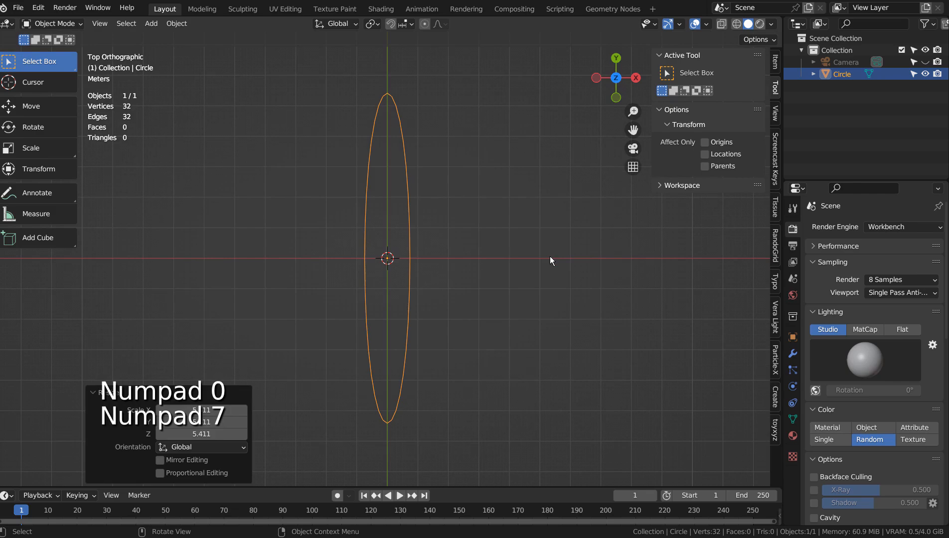
left_click_drag(539, 255, 460, 190)
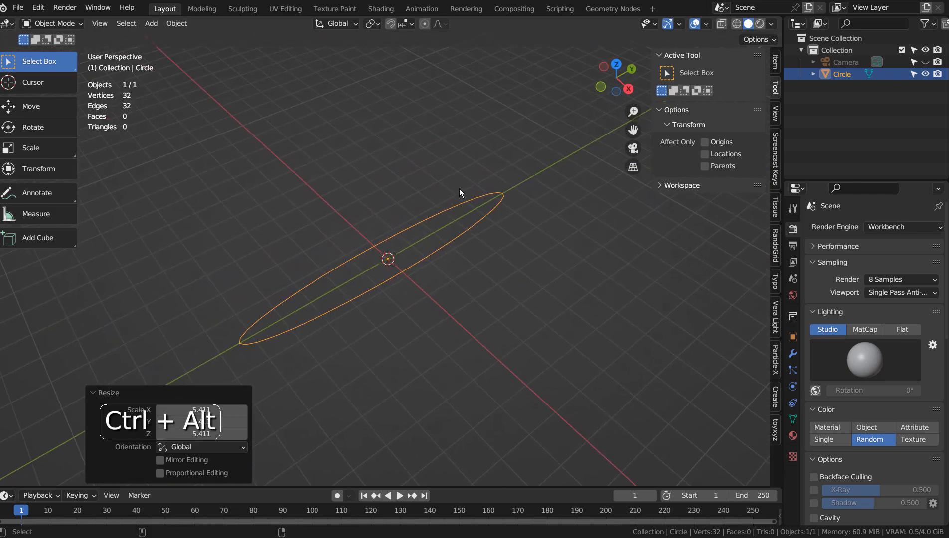
key("ctrl+alt+KP_0")
key("shift+grave")
key("s")
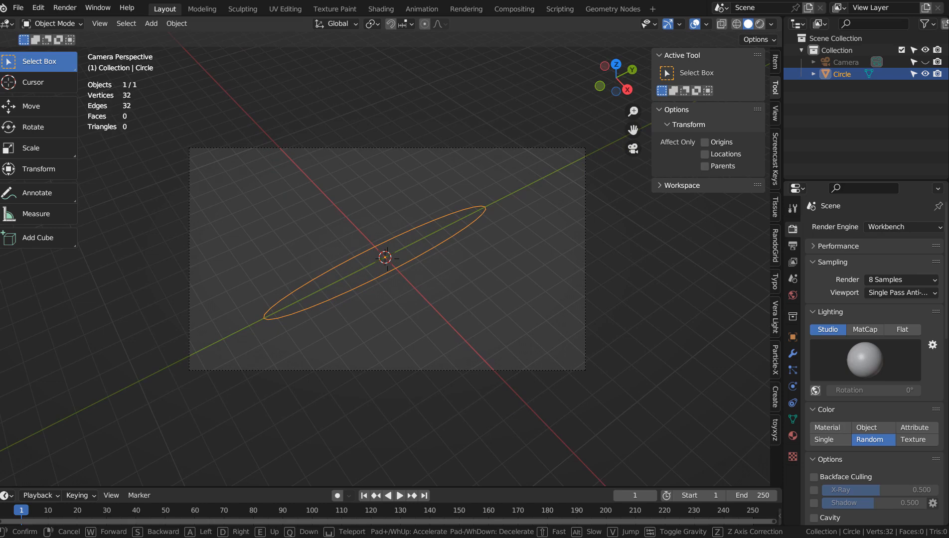
left_click(474, 218)
Fill the ellipse outline with a face and render a still image from the camera.
key("Tab")
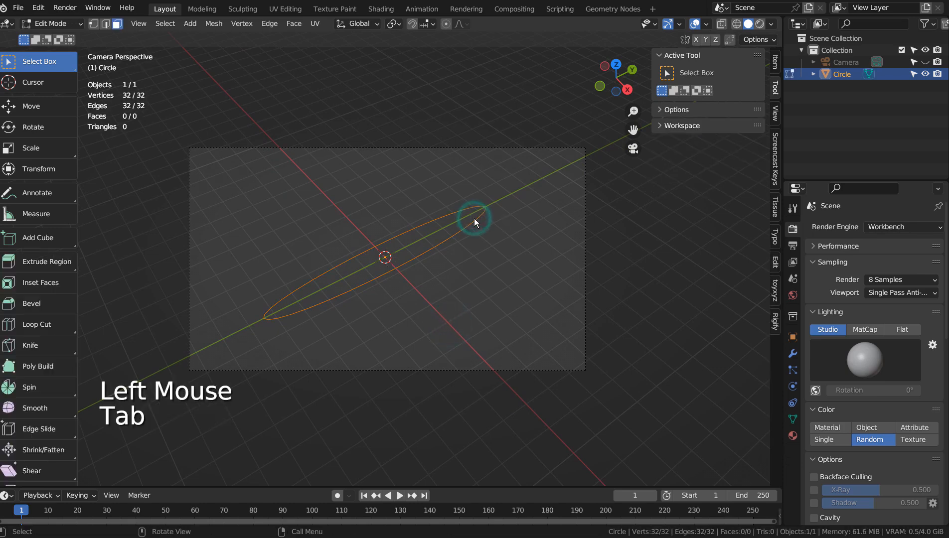
key("f")
key("Tab")
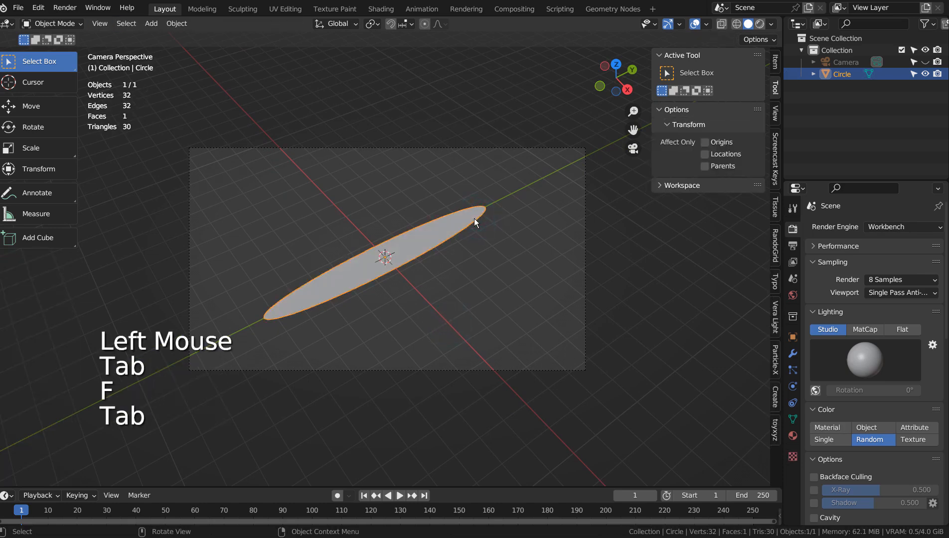
left_click(759, 24)
left_click(747, 24)
left_click(527, 219)
key("F12")
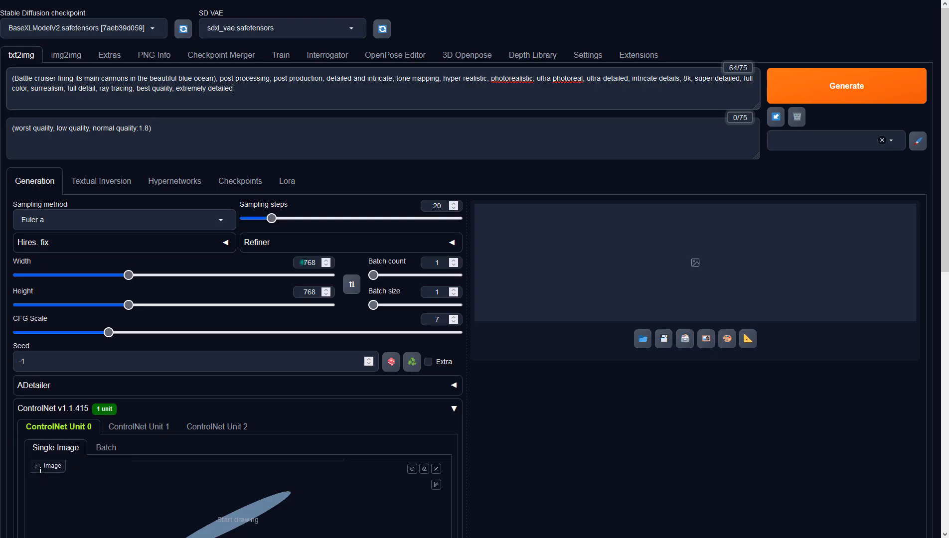
Switch to the Stable Diffusion web UI and set the txt2img width to 1366.
left_click(303, 260)
key("ctrl+a")
type("1366")
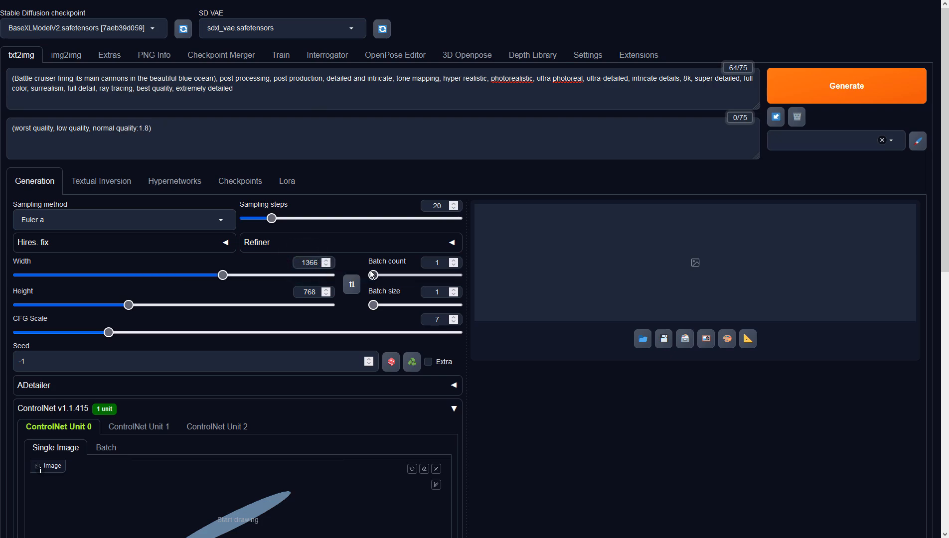
Set ControlNet Unit 0 to the Depth control type with preprocessor none, and generate the battle cruiser image.
scroll(371, 273, "down", 9)
left_click(122, 178)
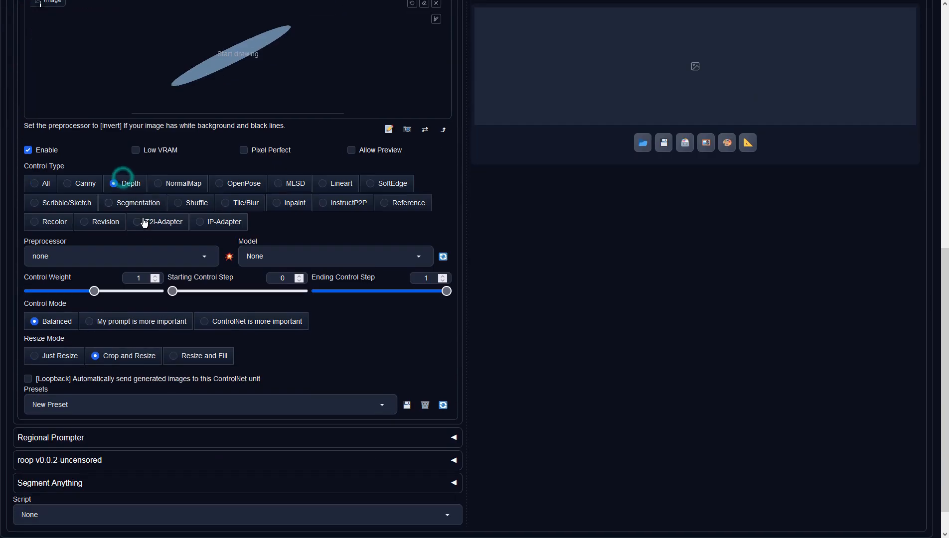
left_click(198, 249)
left_click(77, 273)
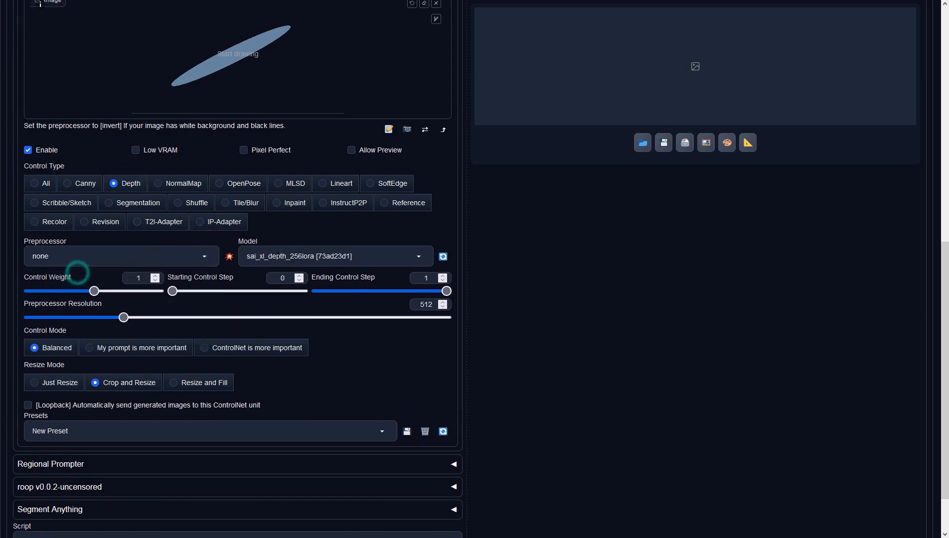
left_click(546, 250)
scroll(549, 252, "up", 6)
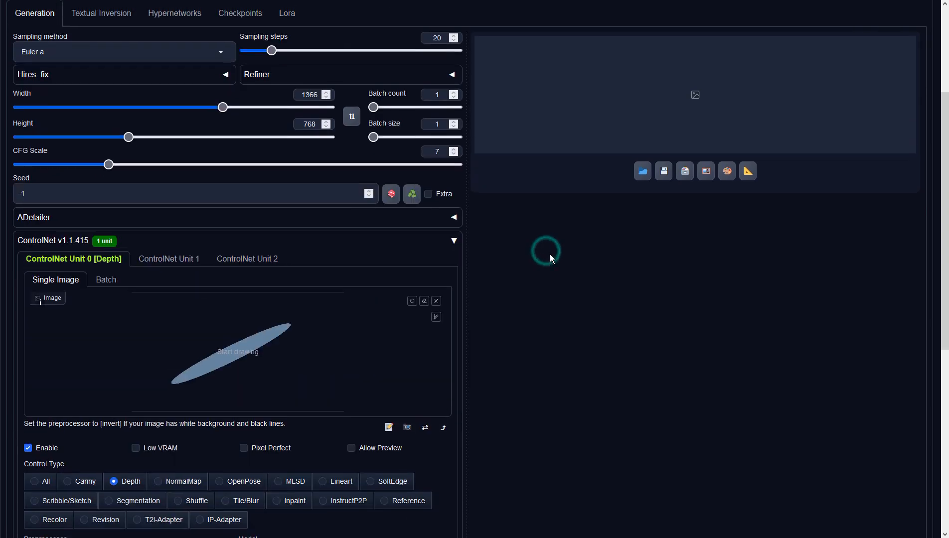
scroll(550, 254, "up", 4)
left_click(806, 86)
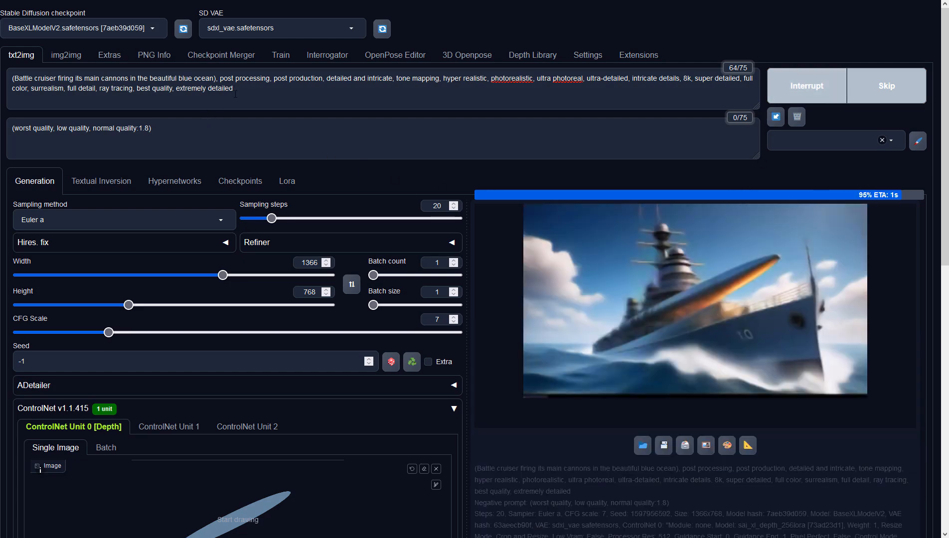
Insert "(top down view)," after the battle cruiser phrase in the prompt and generate the image again.
left_click(221, 78)
type("(top down view),")
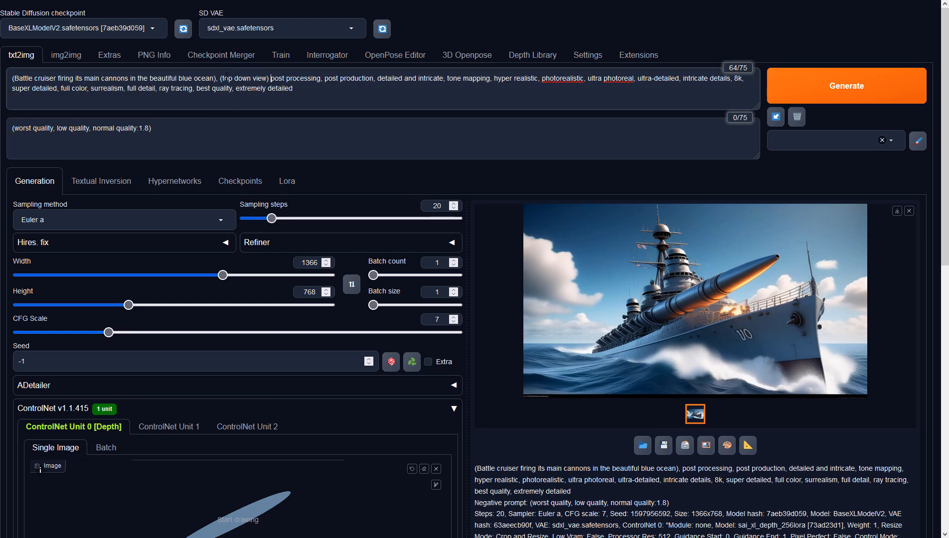
key("ctrl+Return")
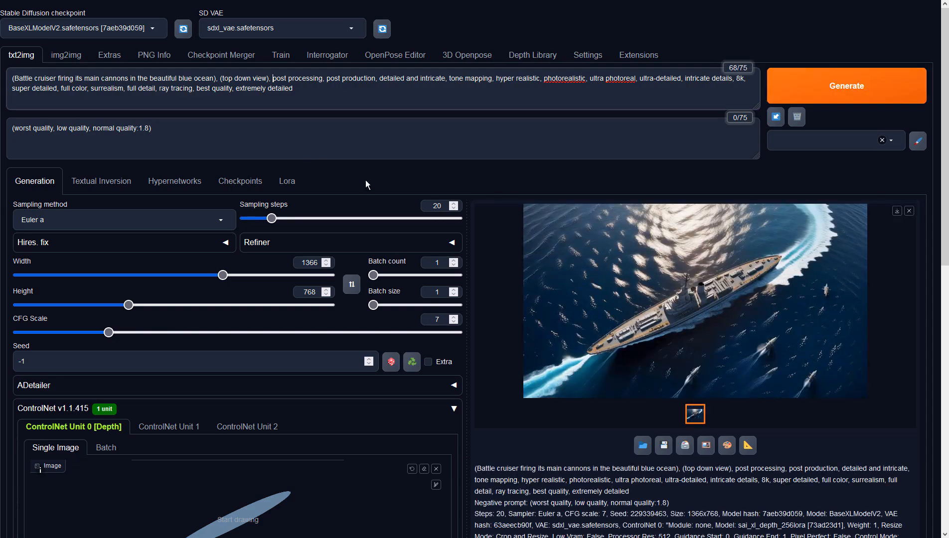
View the generated top-down ship at full size and send it to img2img.
left_click(604, 288)
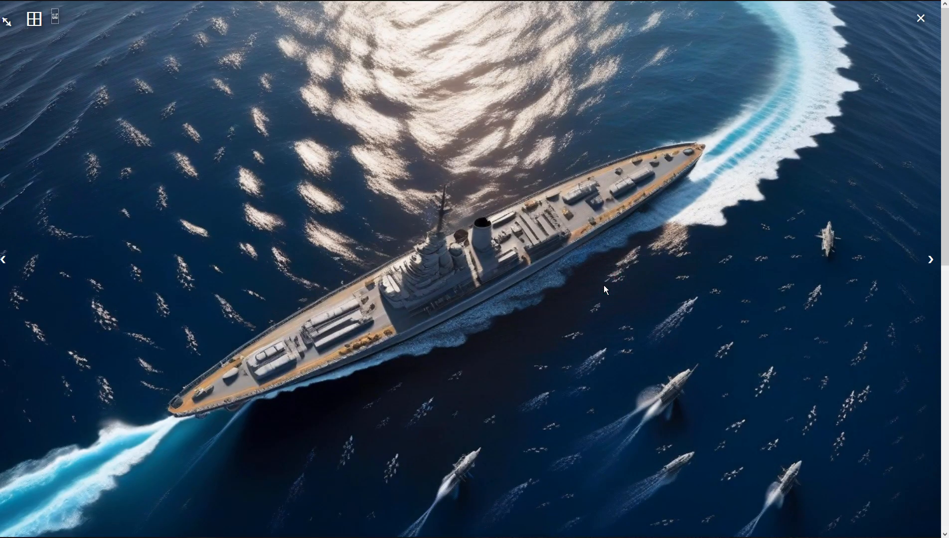
left_click(604, 286)
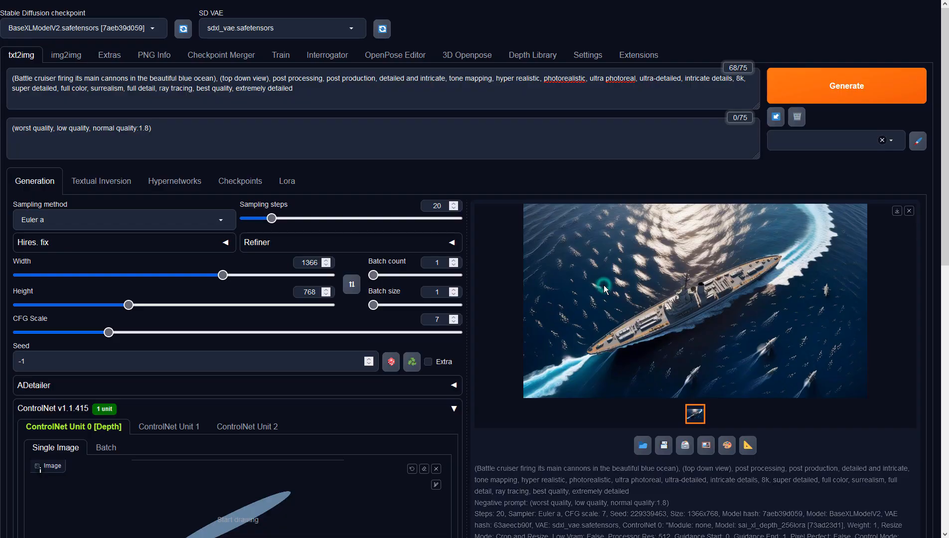
left_click(705, 447)
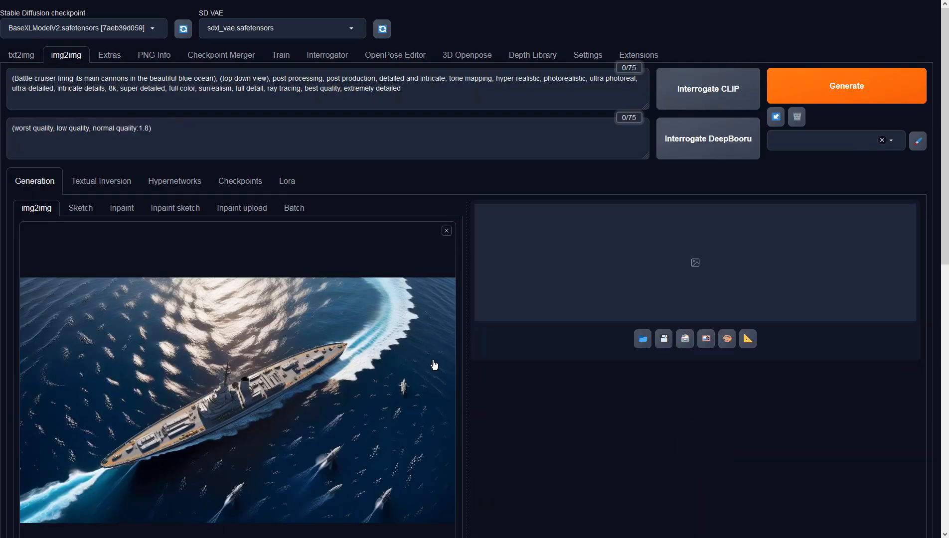
Set the img2img denoising strength to 0.9 and generate a new image from the top-down ship.
scroll(433, 365, "down", 8)
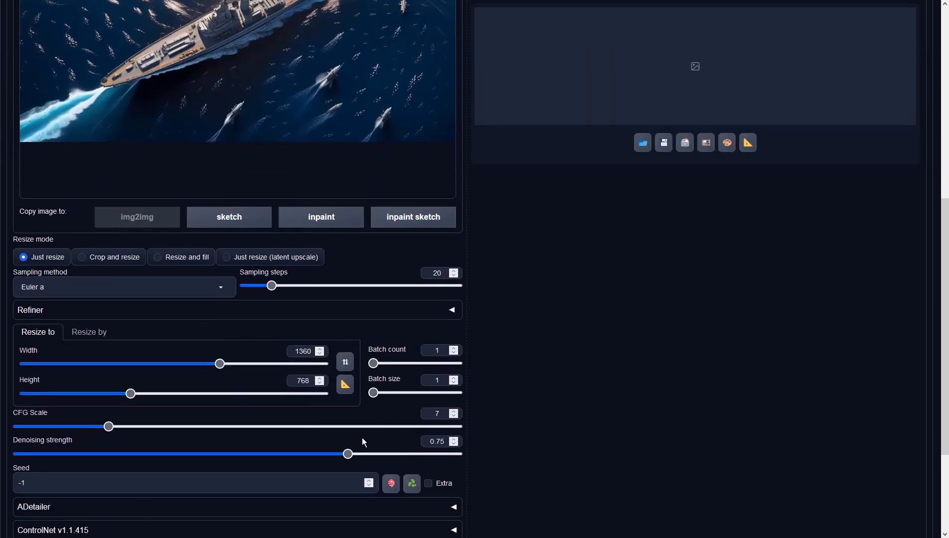
left_click_drag(348, 454, 415, 461)
left_click(537, 426)
scroll(537, 426, "up", 8)
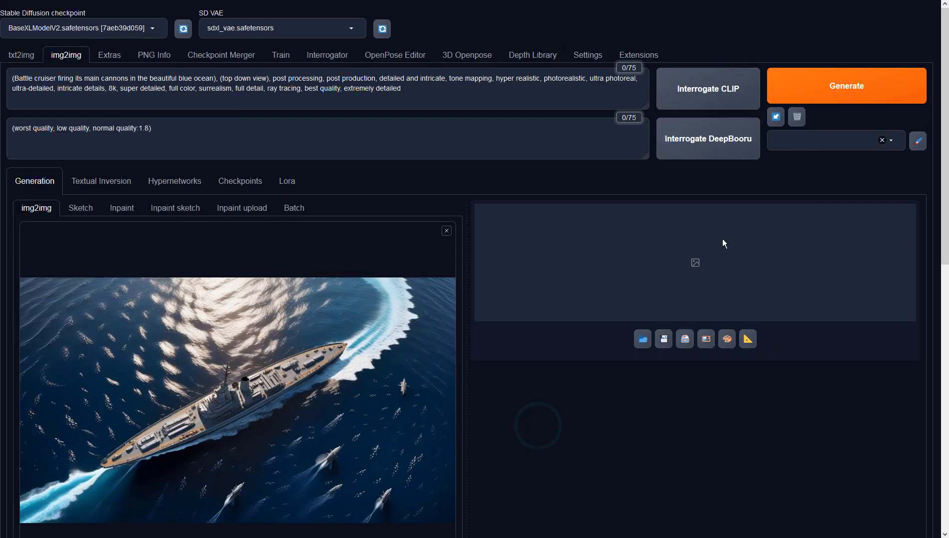
left_click(847, 74)
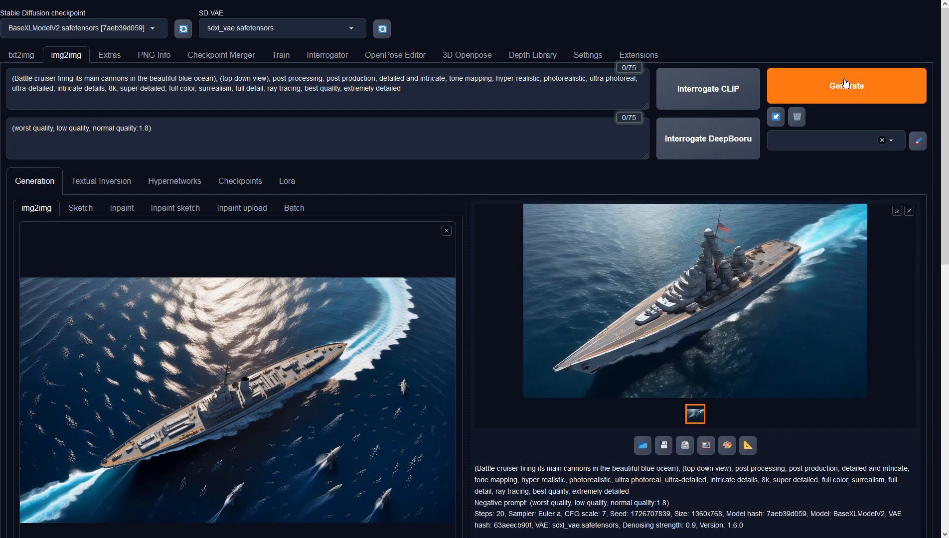
View the img2img result at full size and send it back to img2img as the new source image.
left_click(716, 270)
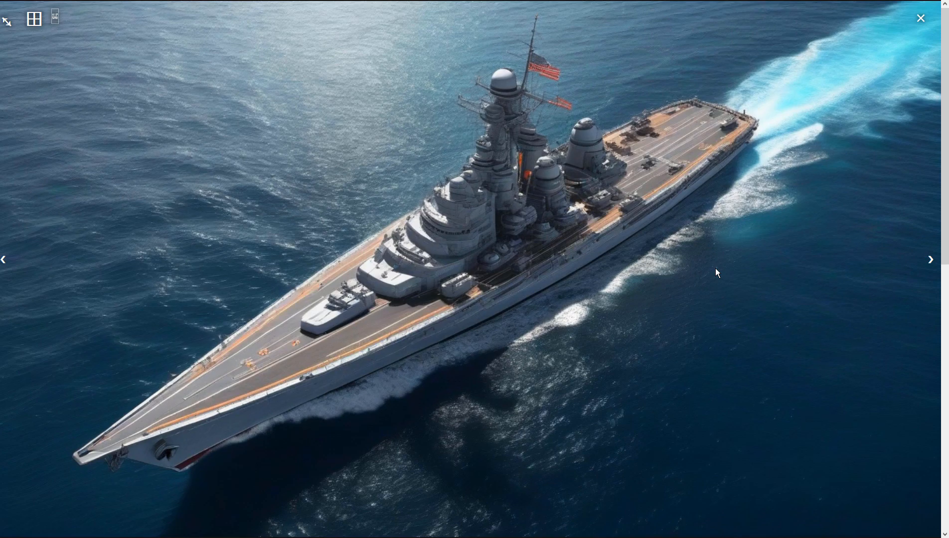
left_click(611, 257)
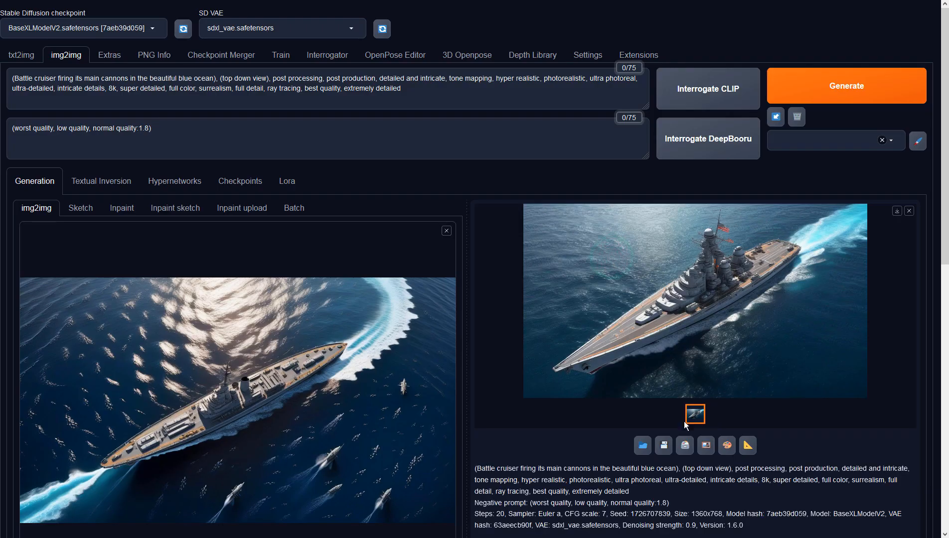
left_click(705, 445)
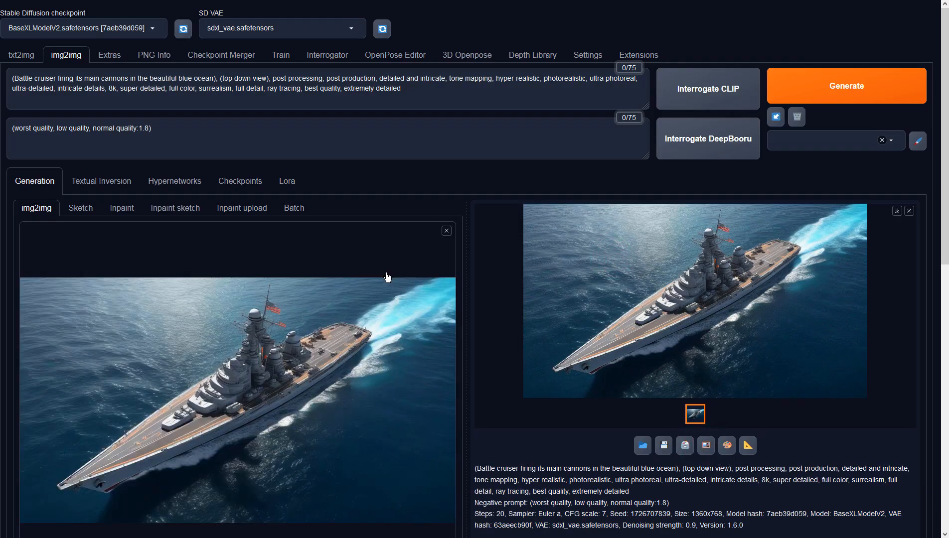
Generate another variation from the new source image with the same settings and view it at full size.
scroll(388, 278, "down", 1)
scroll(387, 276, "down", 5)
scroll(387, 276, "up", 6)
left_click(836, 96)
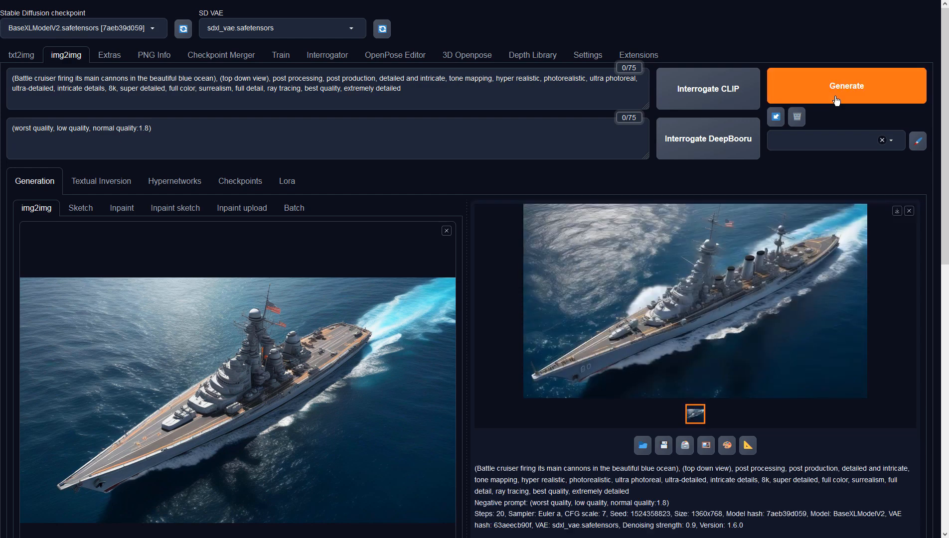
left_click(815, 275)
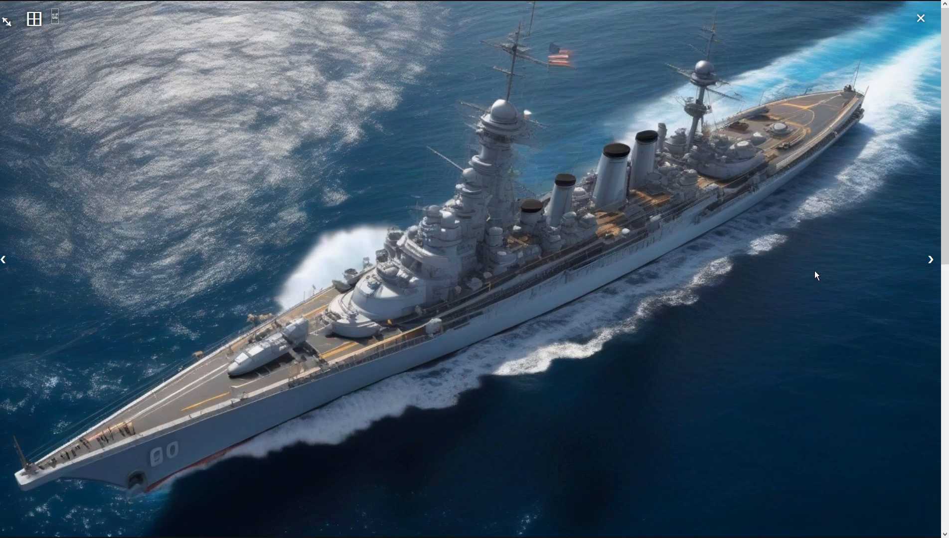
left_click(814, 271)
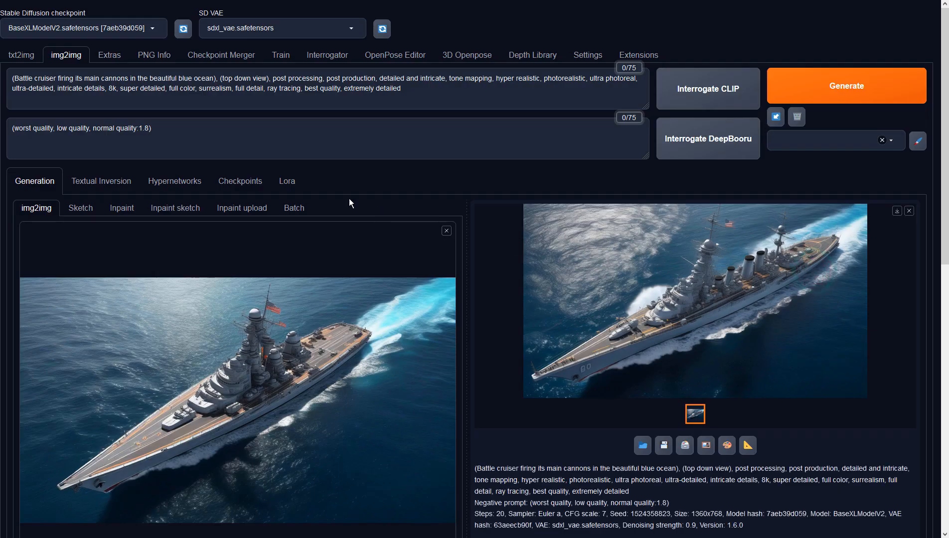
Append ", missing naval guns" to the end of the negative prompt.
left_click(282, 133)
type(", mni")
key("BackSpace")
key("BackSpace")
type("is")
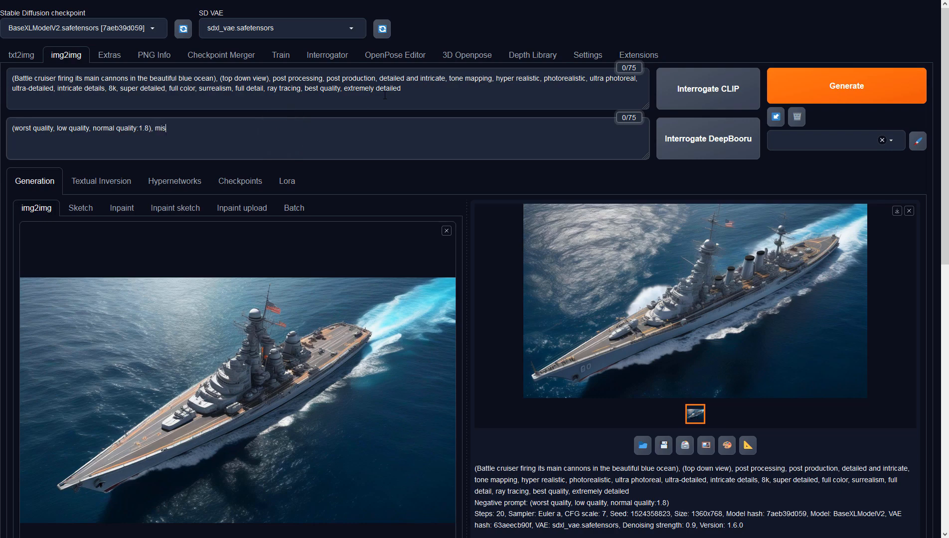
type("sing naval guns")
Replace the word "cannons" with "naval guns" in the positive prompt.
left_click(101, 74)
double_click(115, 78)
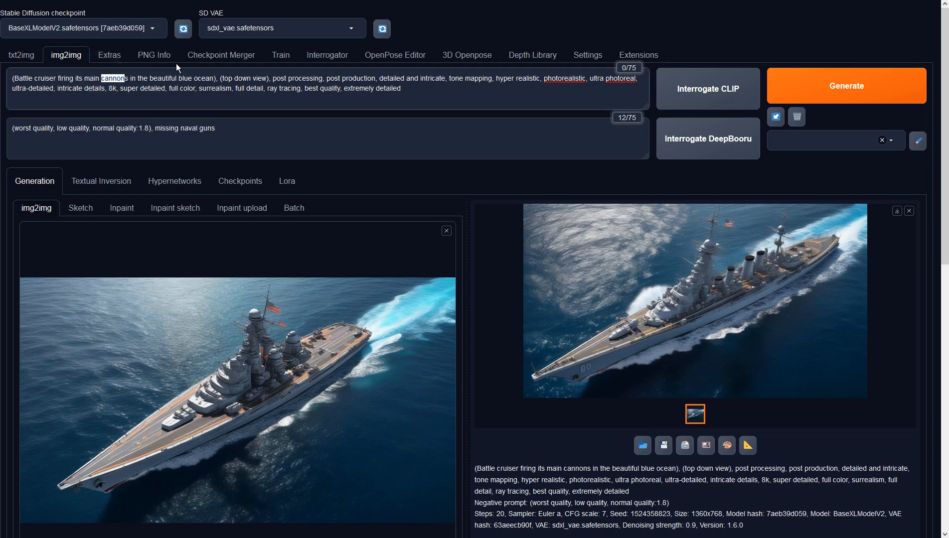
type("nasval guns")
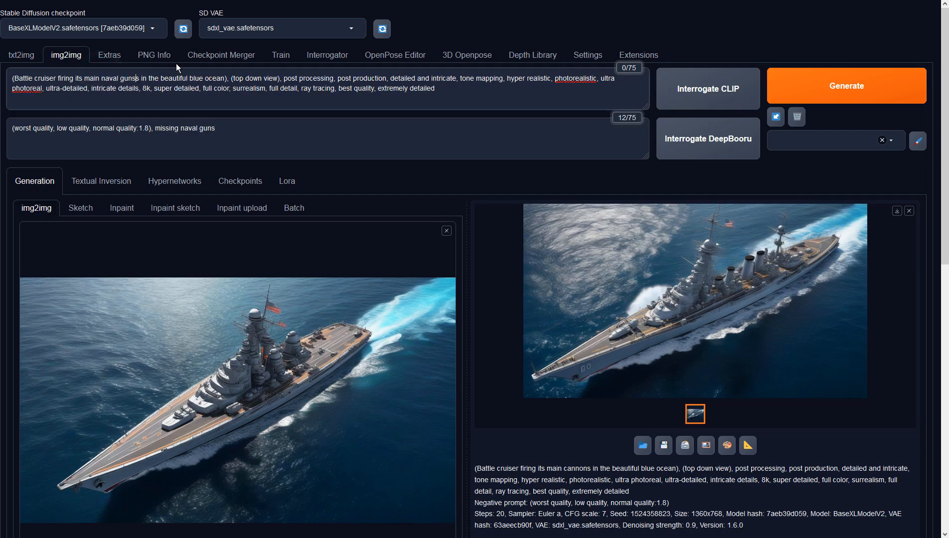
key("Delete")
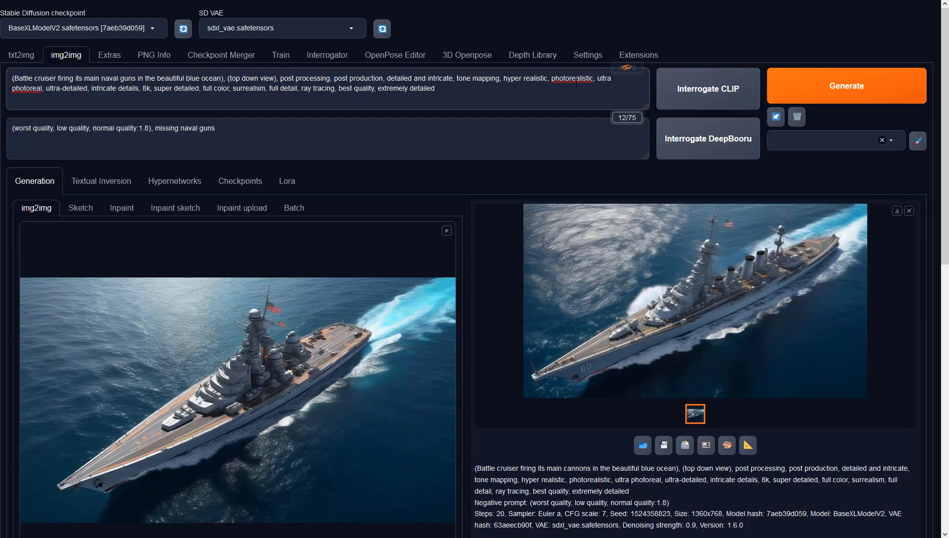
Generate the image with the edited prompts and view the result at full size.
left_click(832, 72)
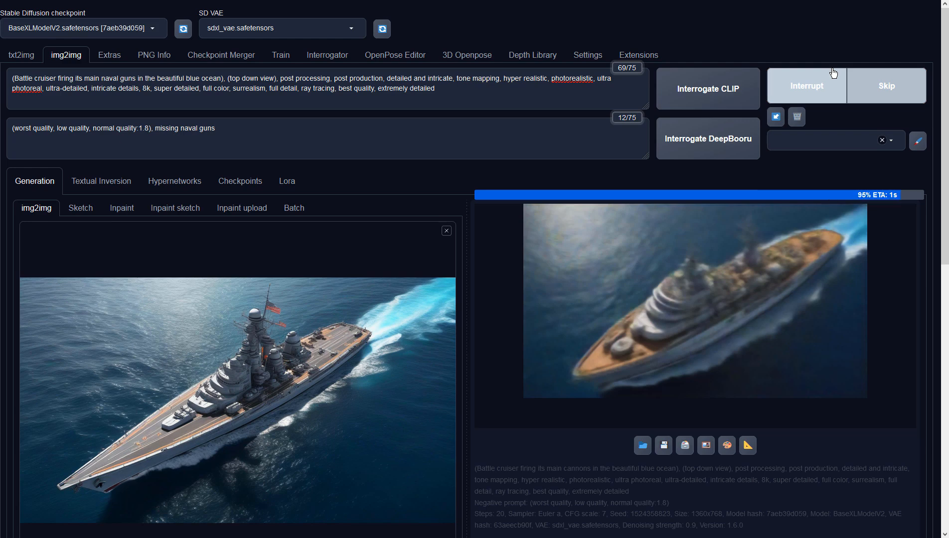
left_click(761, 268)
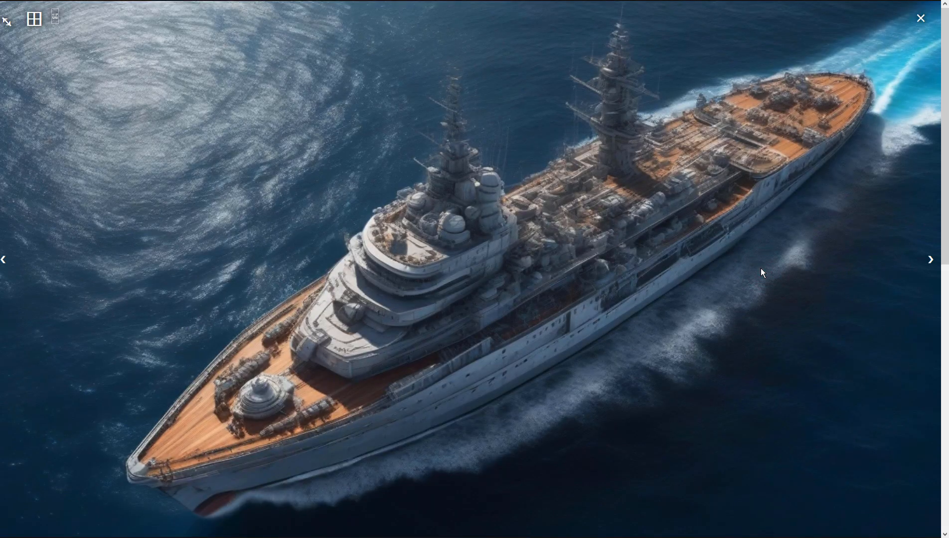
Replace "Battle cruiser" with "Navy's destroyer" at the start of the img2img positive prompt.
left_click(760, 268)
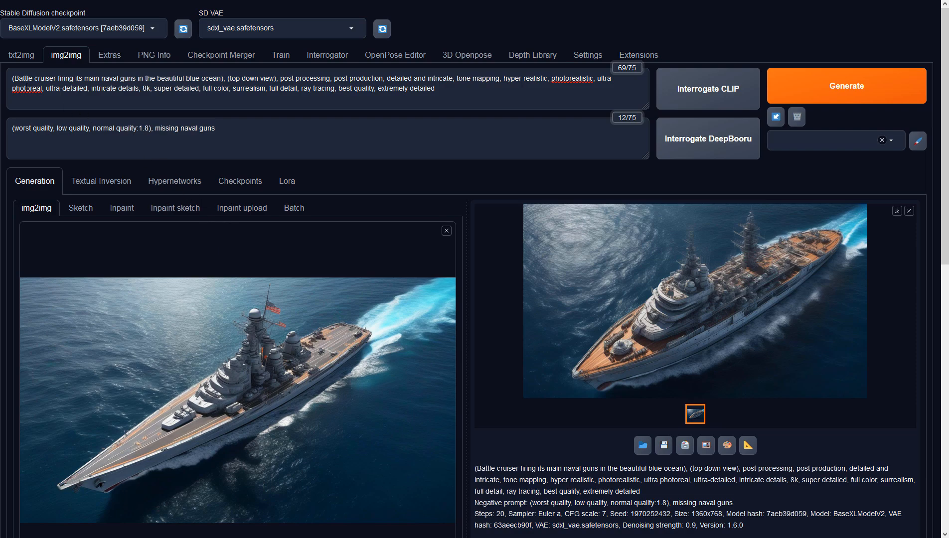
double_click(43, 78)
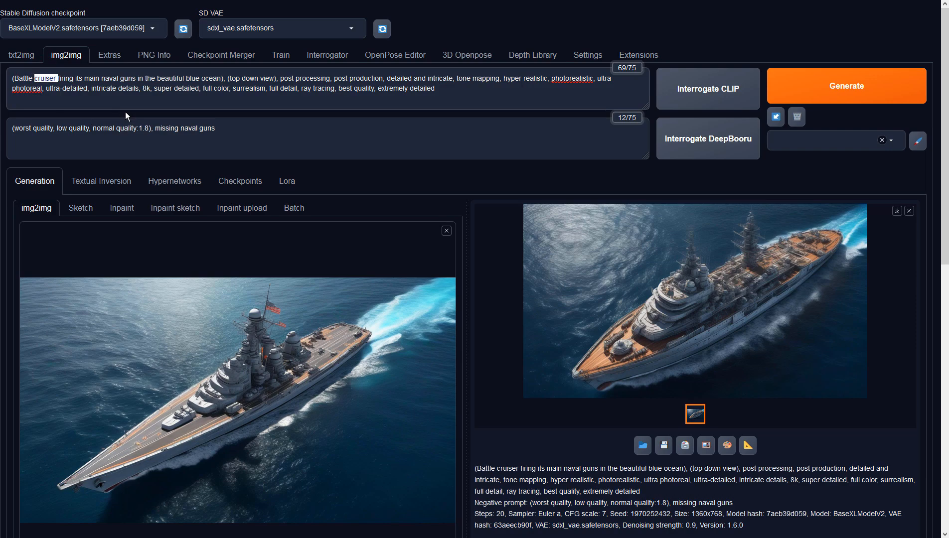
type("destroyer")
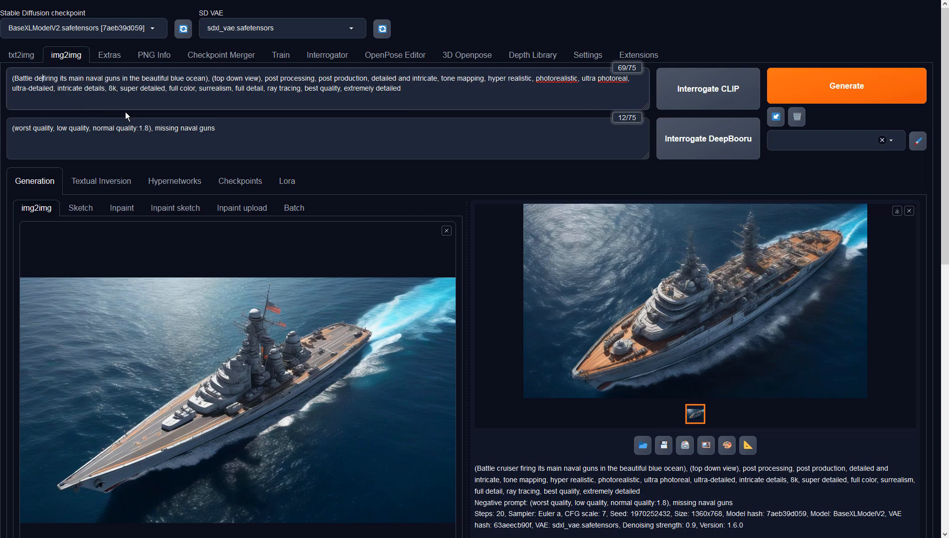
key("ctrl+Left")
key("ctrl+Left")
key("shift+Right")
key("shift+Right")
key("shift+Right")
key("shift+Right")
key("shift+Right")
key("shift+Right")
type("Navy's")
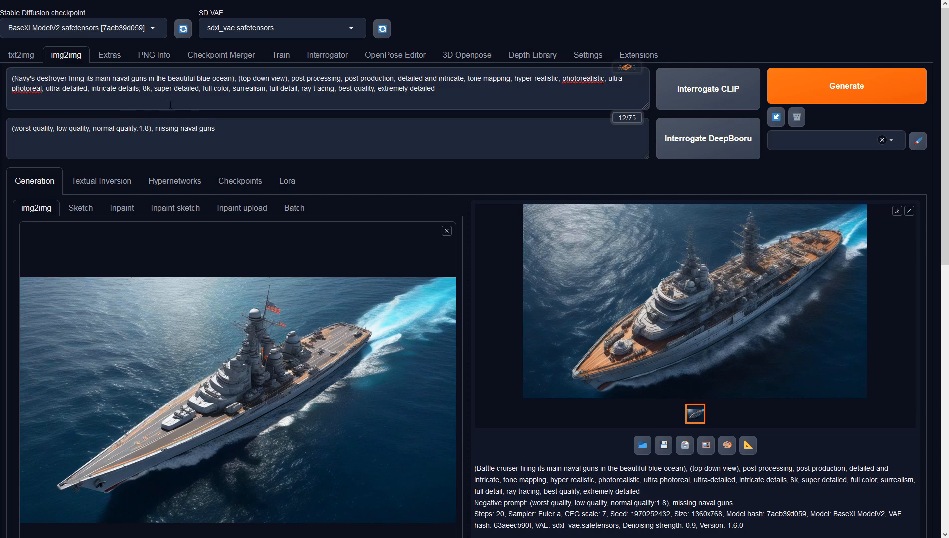
Generate the destroyer image from the edited prompt and inspect the result at full size.
left_click(777, 87)
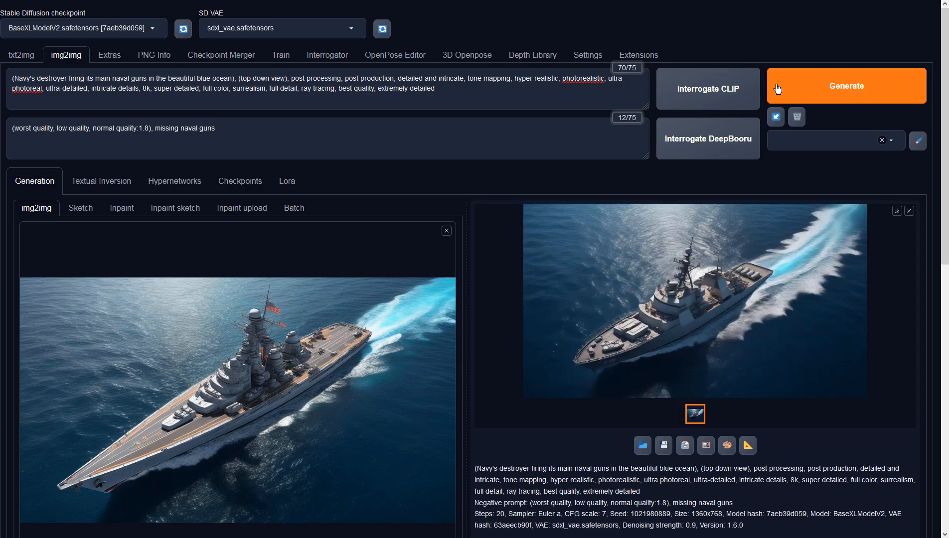
left_click(697, 284)
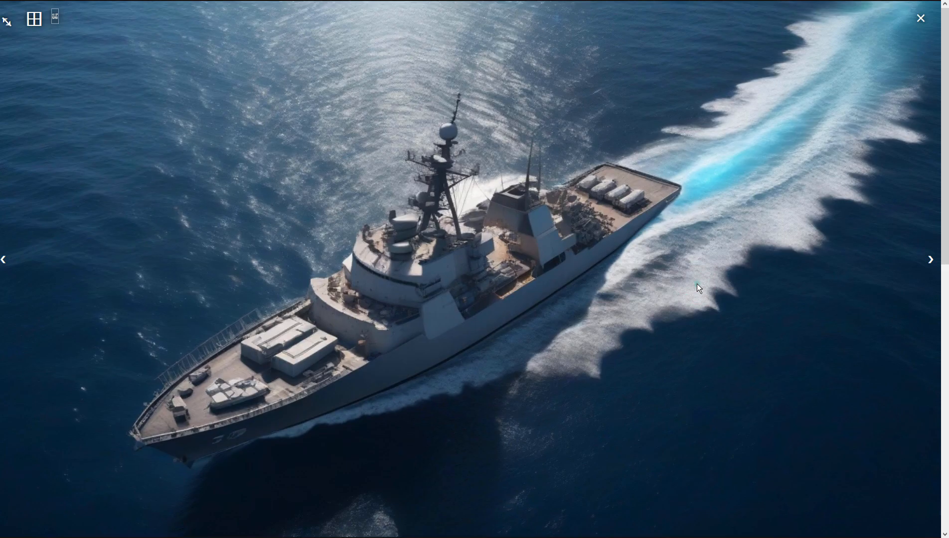
left_click(697, 284)
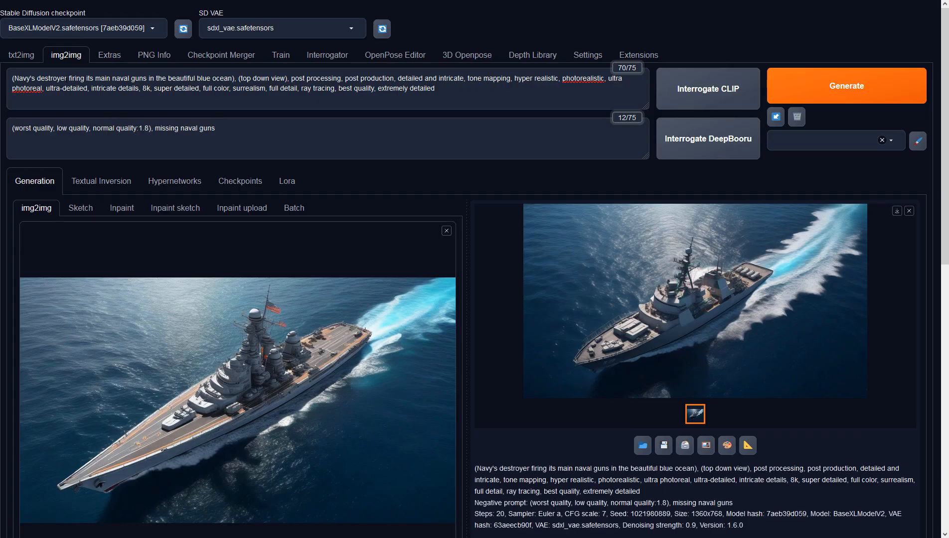
Insert "Aegis" before "destroyer" in the positive prompt and generate a new image.
left_click(39, 79)
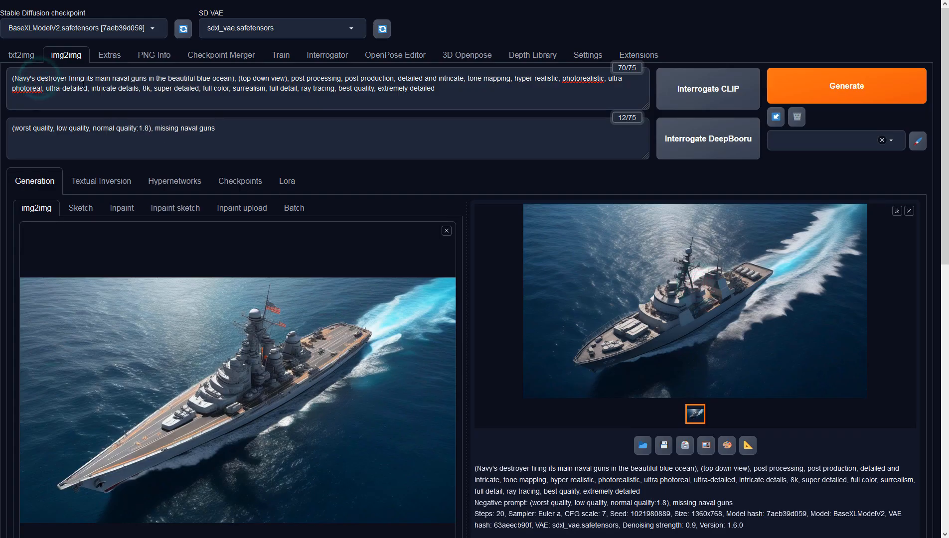
type("Aegis")
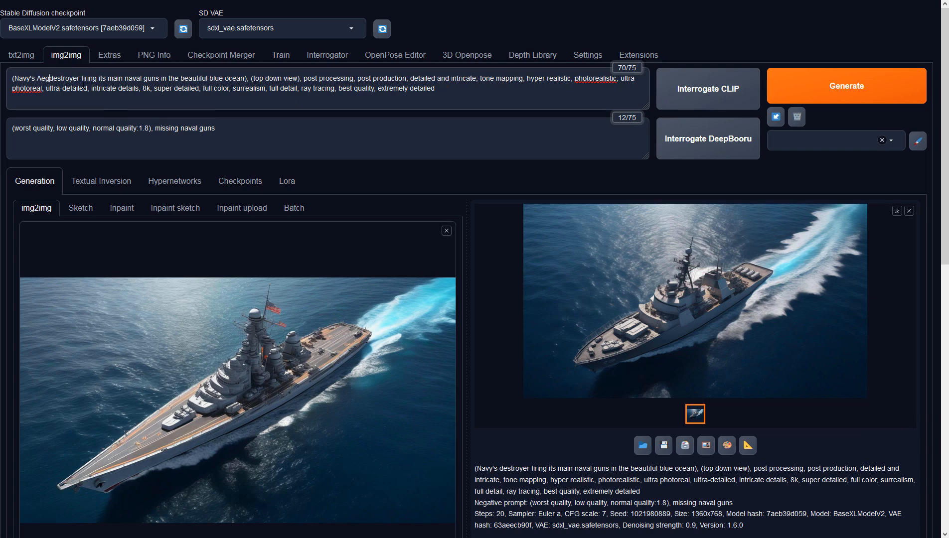
left_click(799, 84)
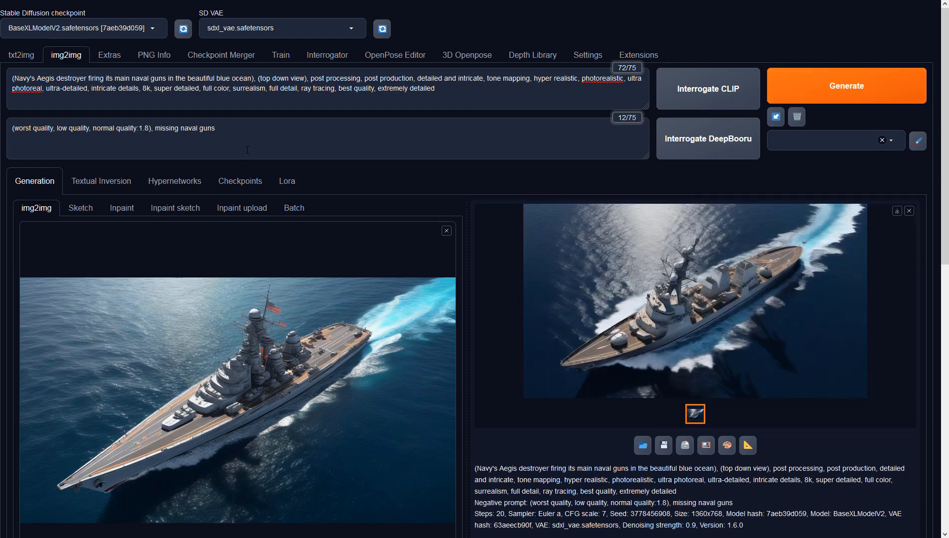
Replace the txt2img positive prompt with a copy of the img2img one and add "futuristic" before "Aegis".
triple_click(461, 95)
key("ctrl+c")
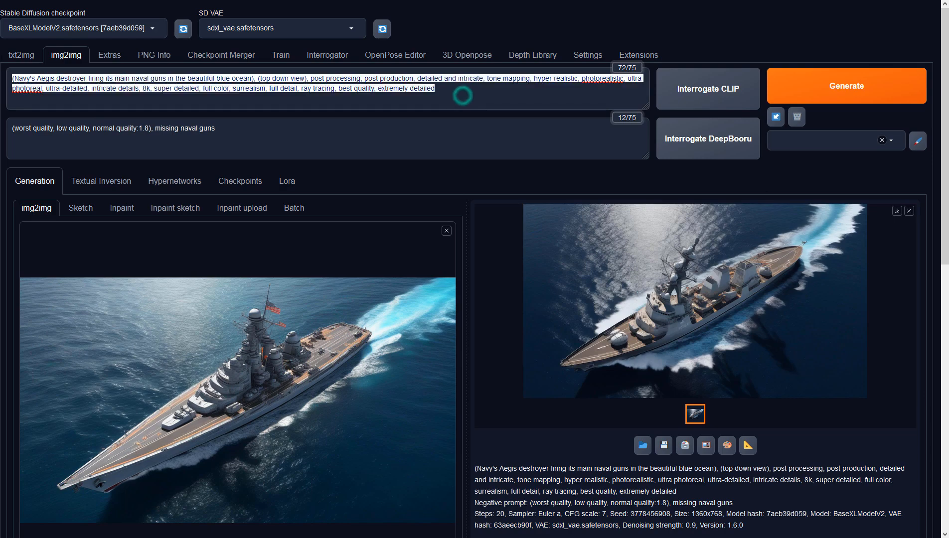
left_click(20, 54)
triple_click(181, 96)
key("ctrl+v")
left_click(36, 80)
type("futuristic")
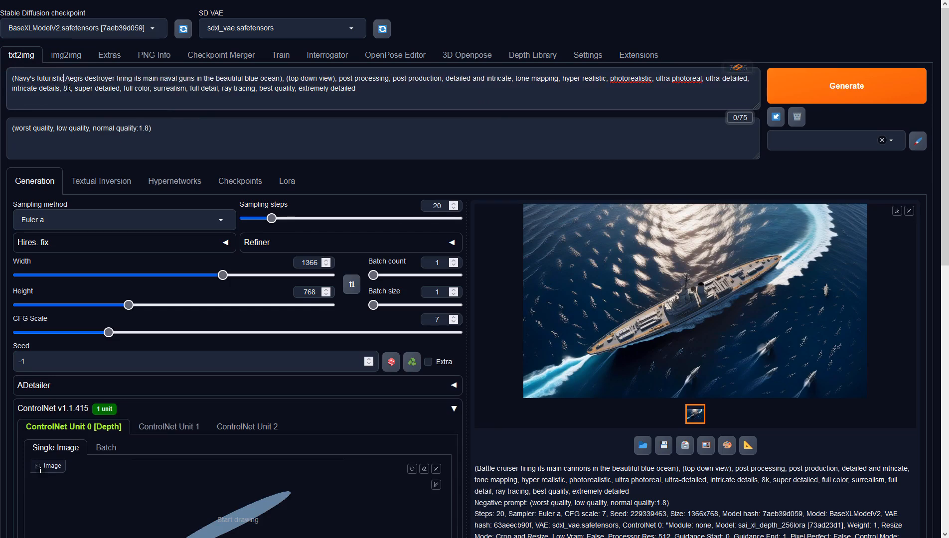
Generate the futuristic Aegis destroyer in txt2img with the ControlNet depth guide and view it at full size.
left_click(790, 100)
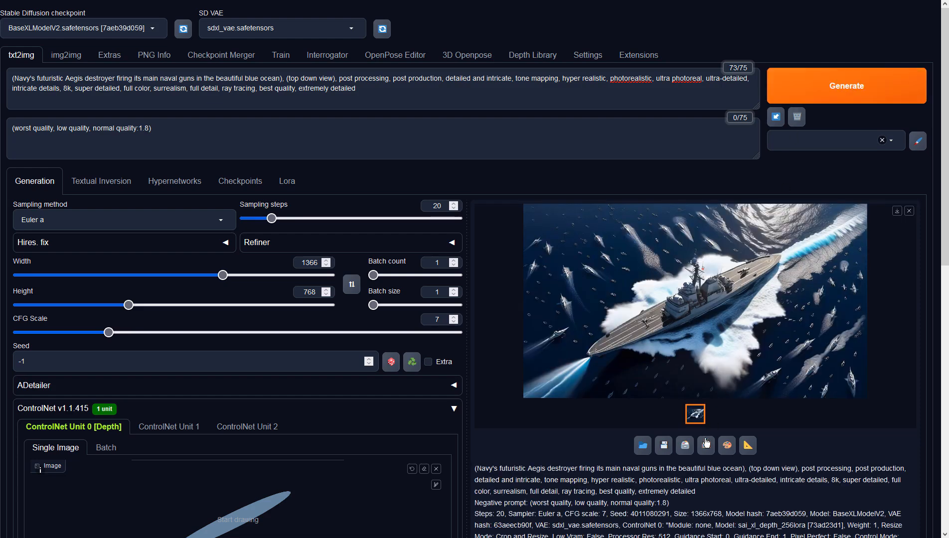
left_click(721, 346)
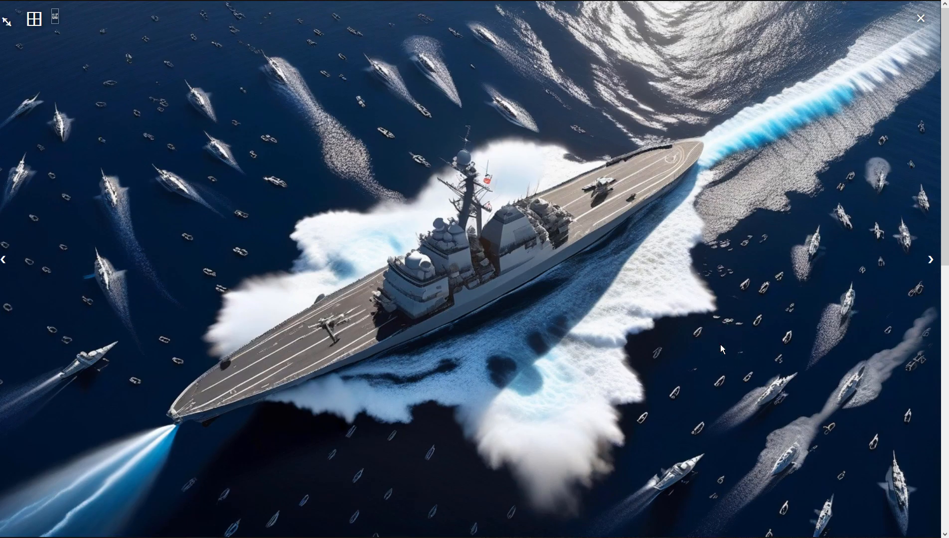
left_click(719, 345)
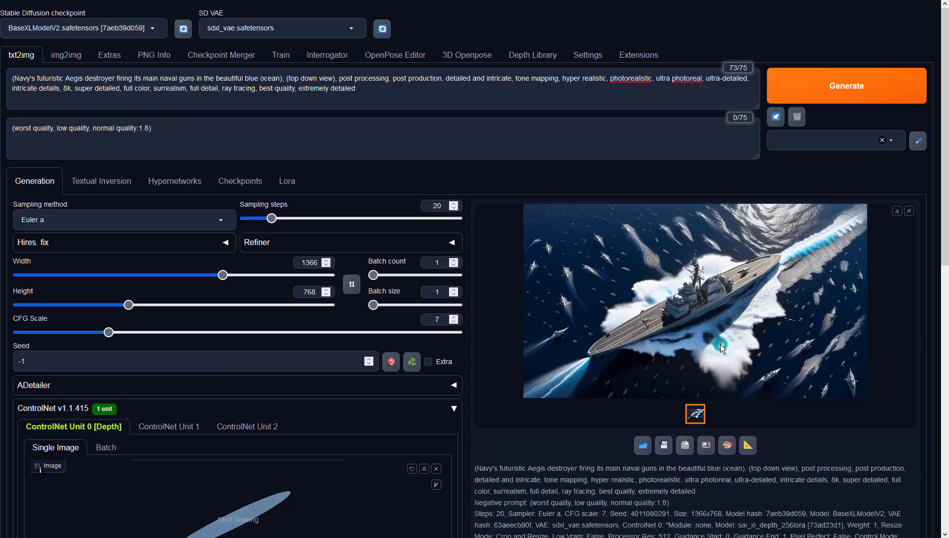
Send the txt2img result to img2img as the source image, generate a refined version and view it at full size.
left_click(712, 444)
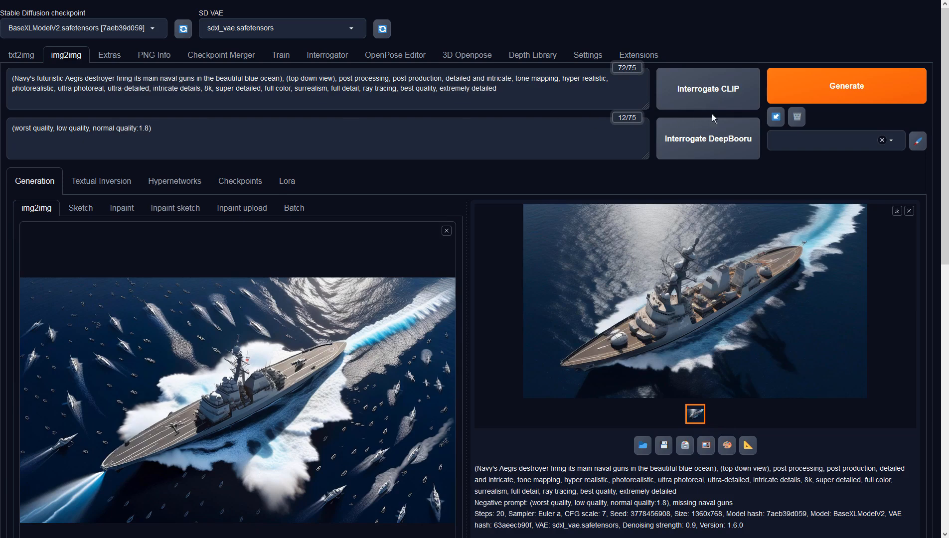
left_click(831, 97)
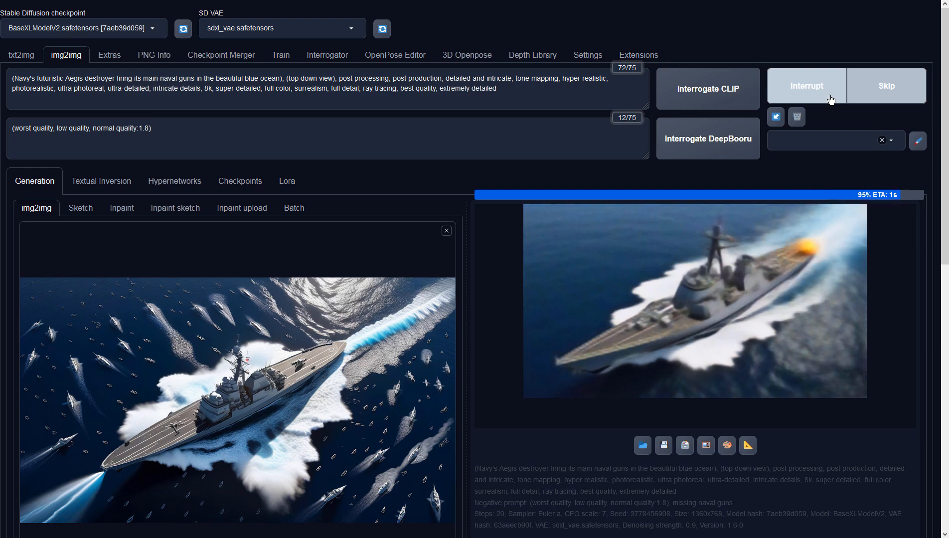
left_click(814, 284)
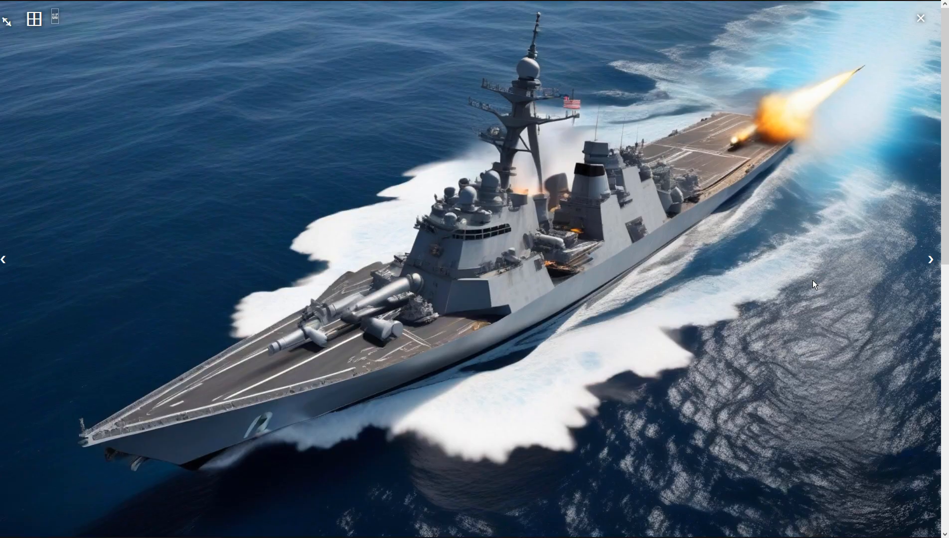
left_click(813, 280)
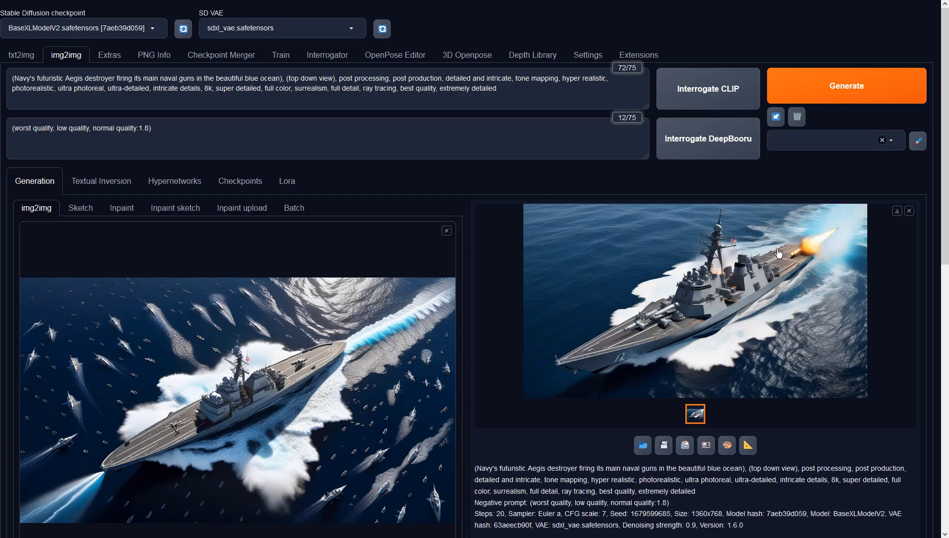